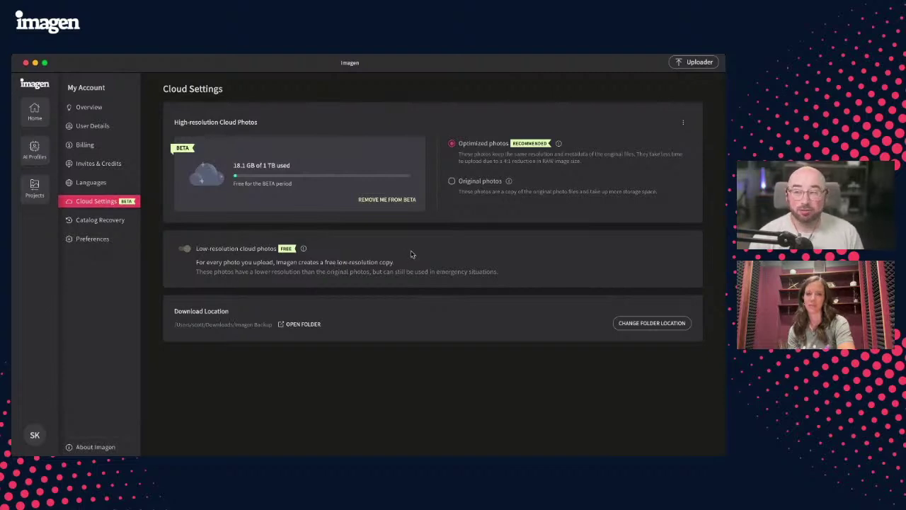
Step: Start a new culling project from the home page and choose Other as its most common photo type
left_click(33, 112)
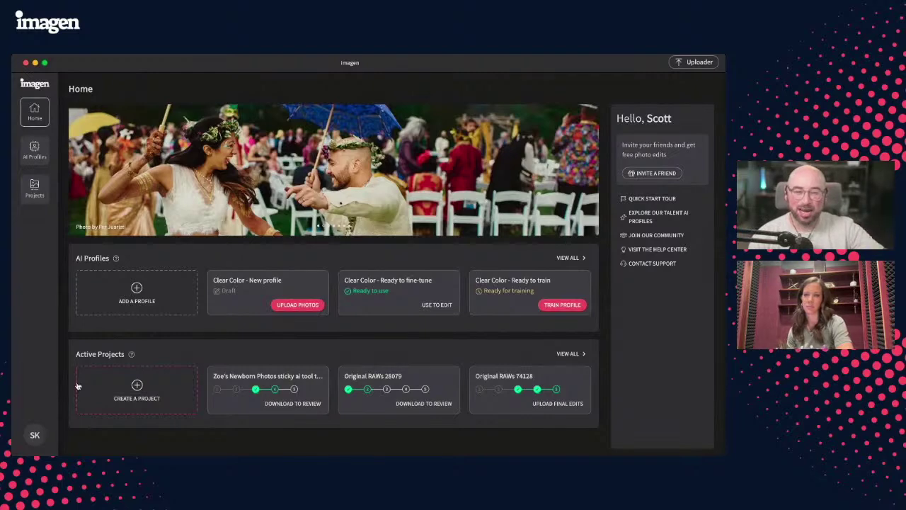
left_click(151, 388)
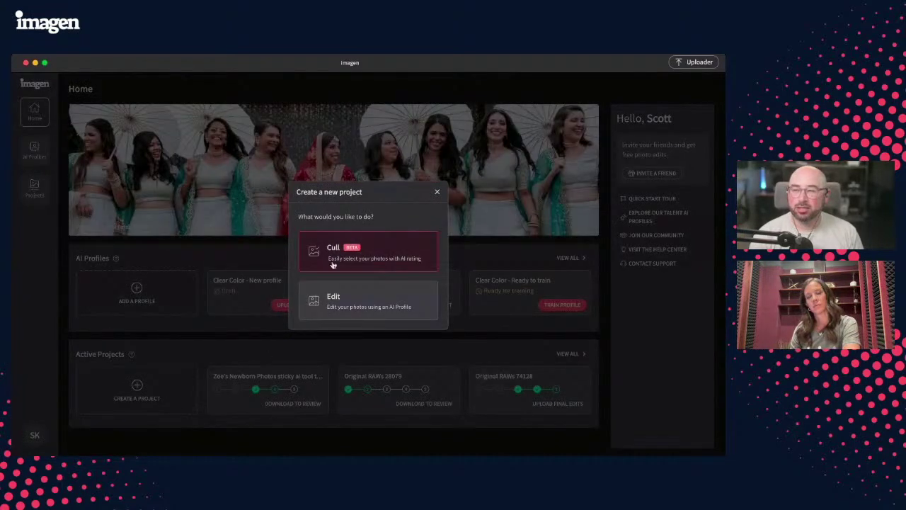
left_click(394, 248)
left_click(442, 183)
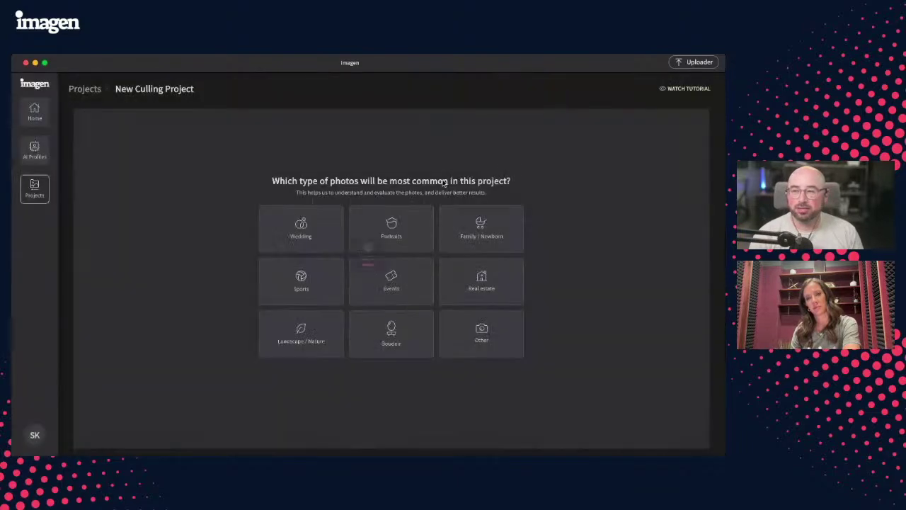
left_click(483, 325)
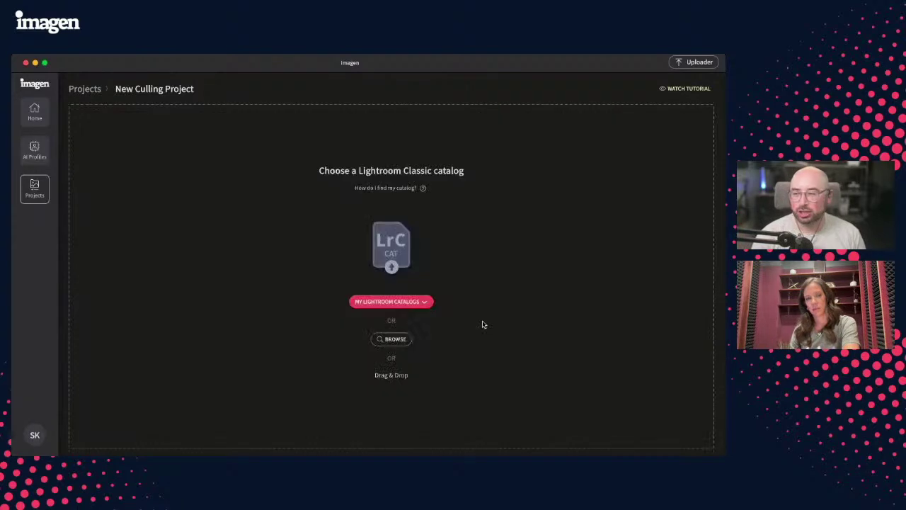
Step: Load the Demos.lrcat Lightroom catalog and select the Original RAWs collection for the culling project
left_click(413, 301)
left_click(499, 267)
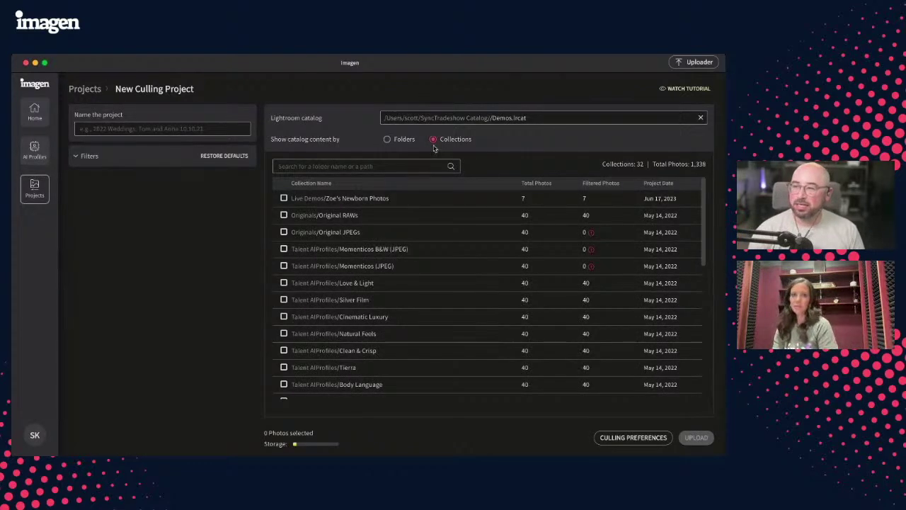
left_click(283, 215)
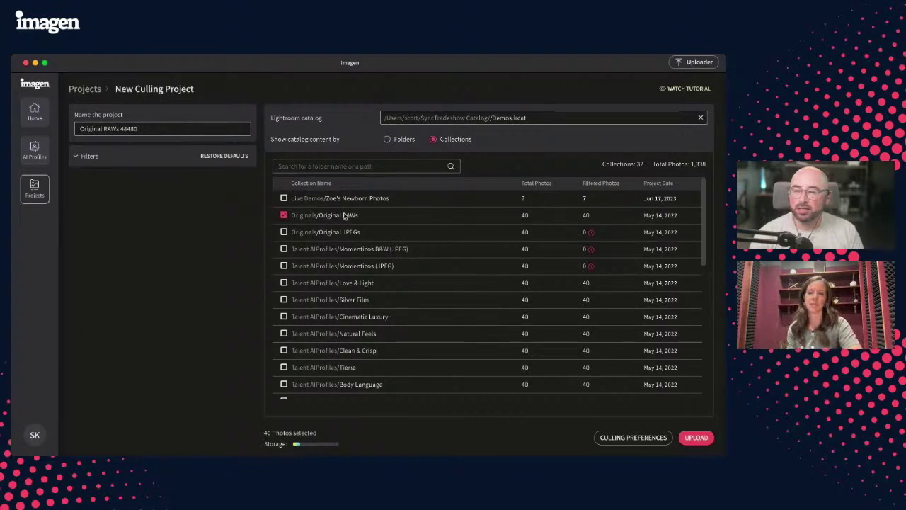
Step: Name the culling project "Live Demo Oct 4 2023"
triple_click(192, 127)
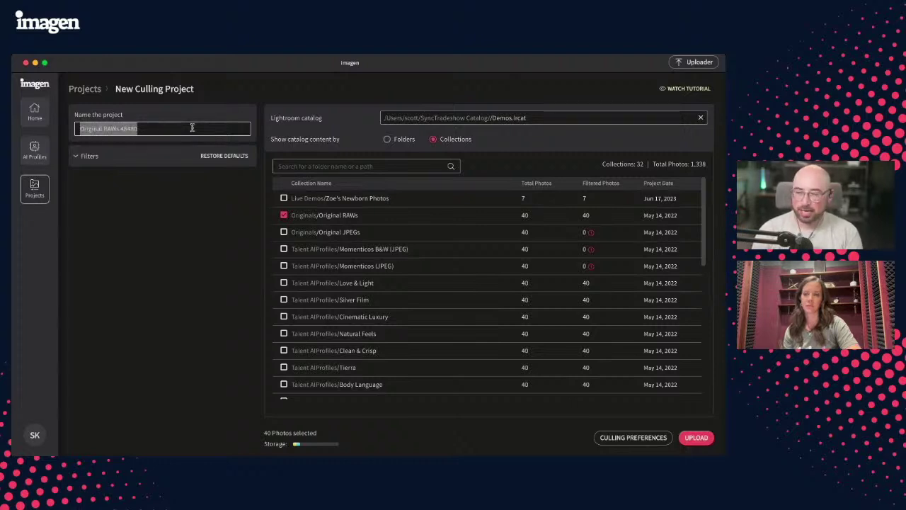
type("Live ")
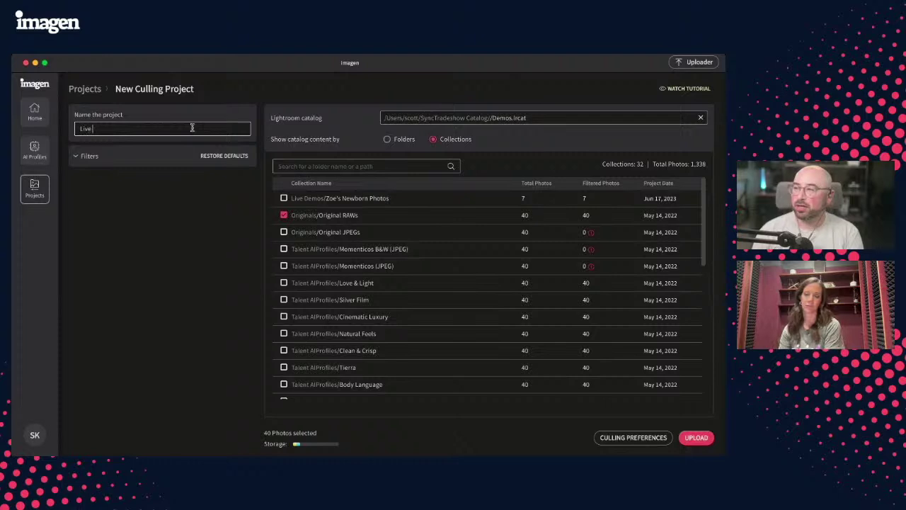
type("Demo Oct 4 2023")
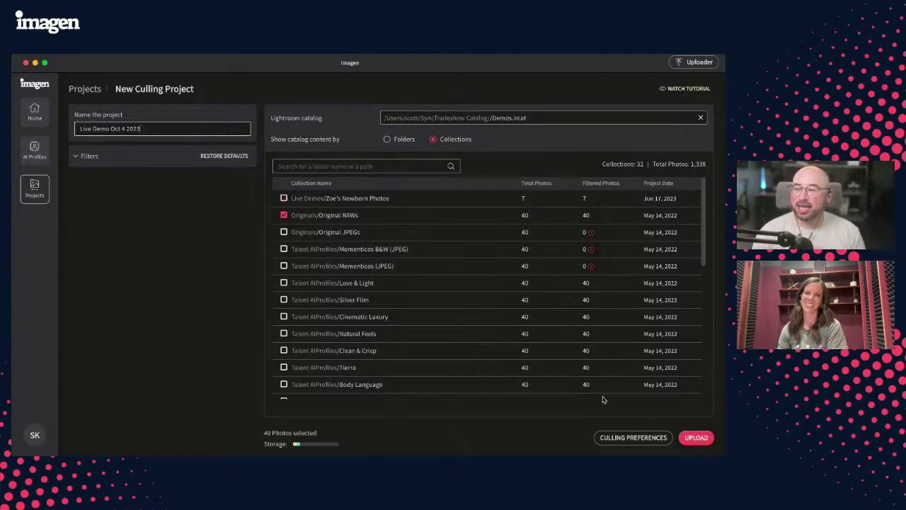
Step: Save the culling preferences without altering them and upload the project for culling, closing the upload status overlay
left_click(639, 437)
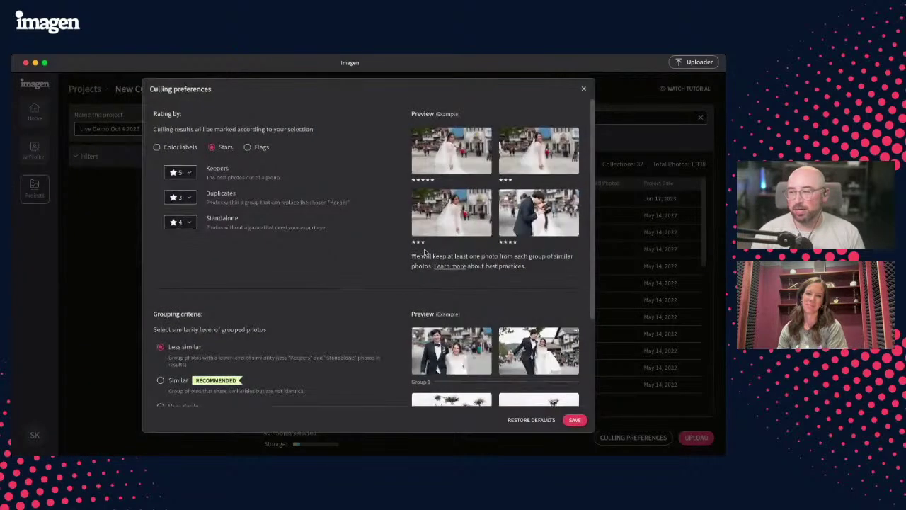
left_click(582, 421)
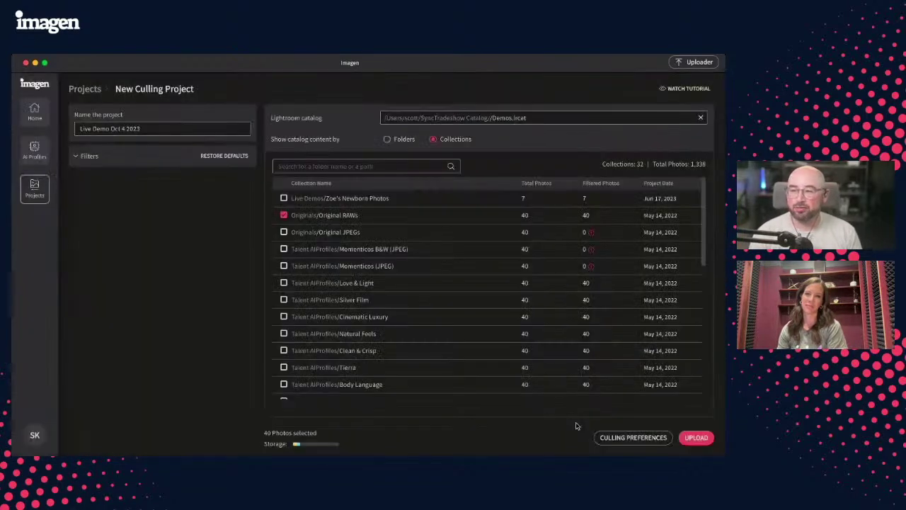
left_click(696, 437)
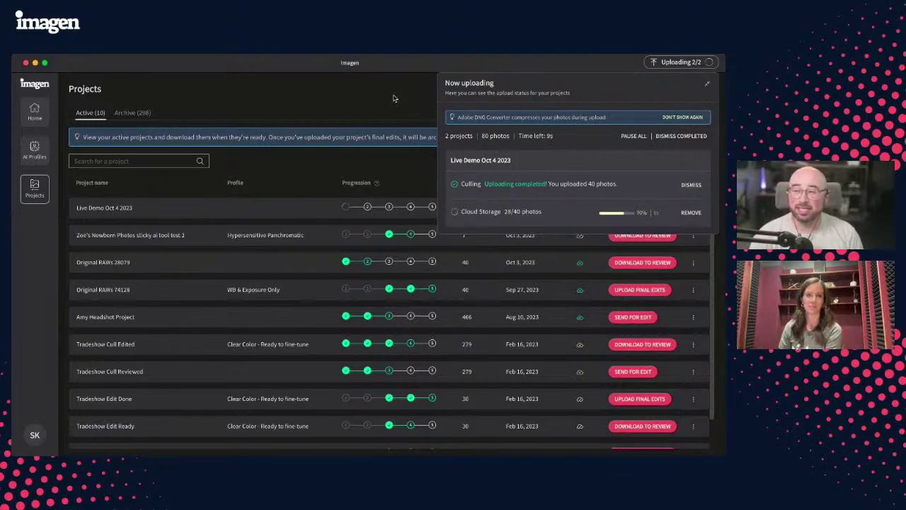
left_click(394, 98)
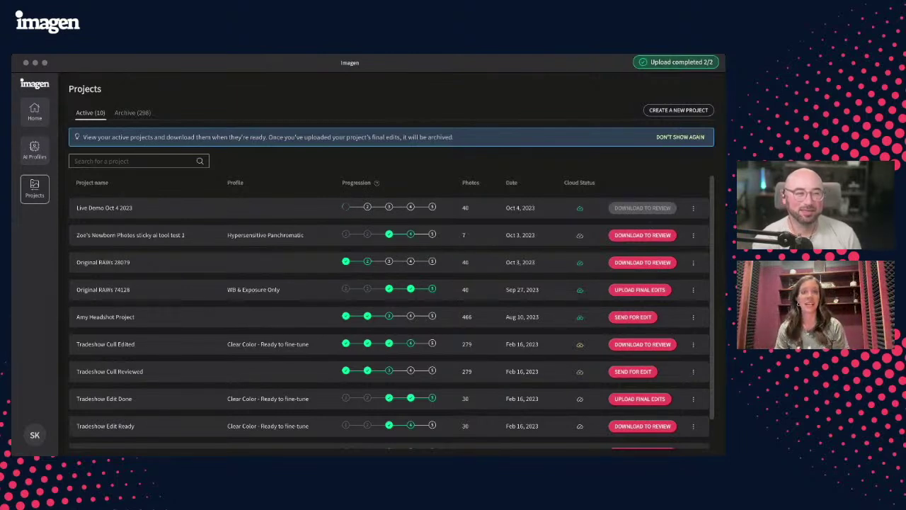
Step: Check the upload status of Live Demo Oct 4 2023 and compare its cloud status with the newborn photos project
left_click(685, 63)
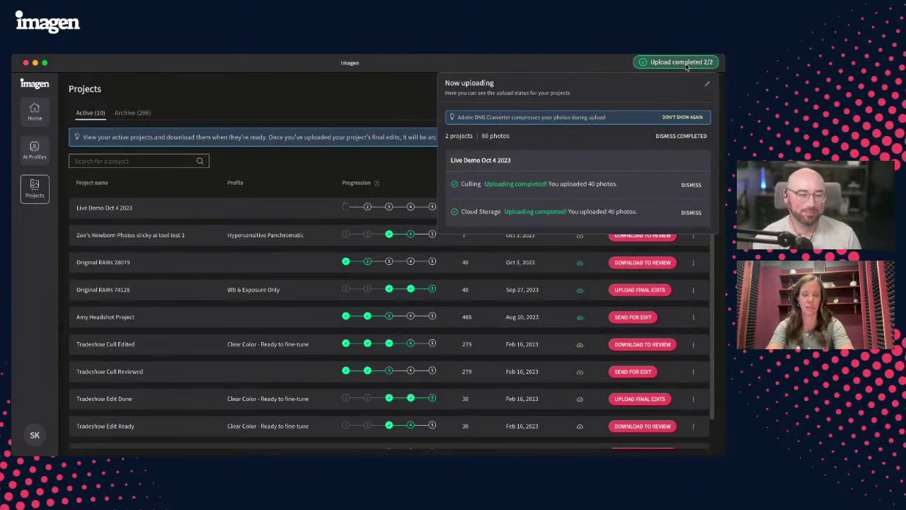
left_click(371, 125)
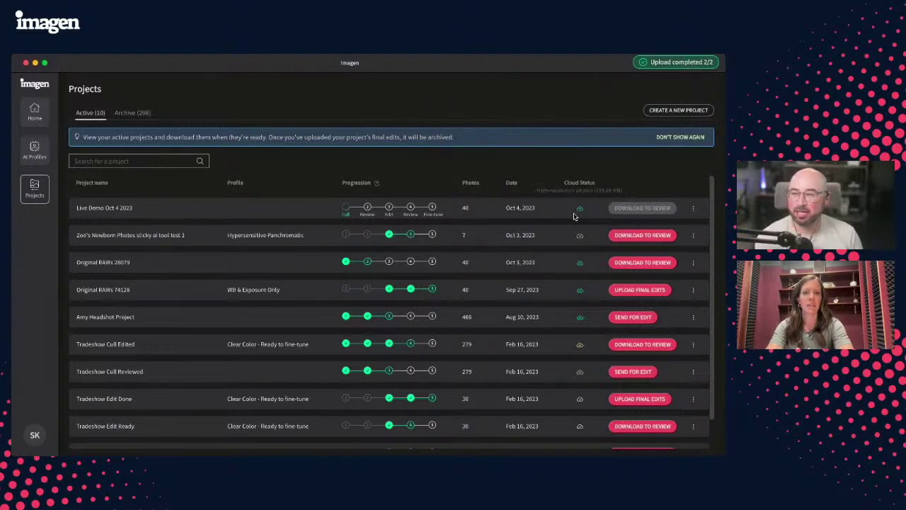
mouse_move(581, 216)
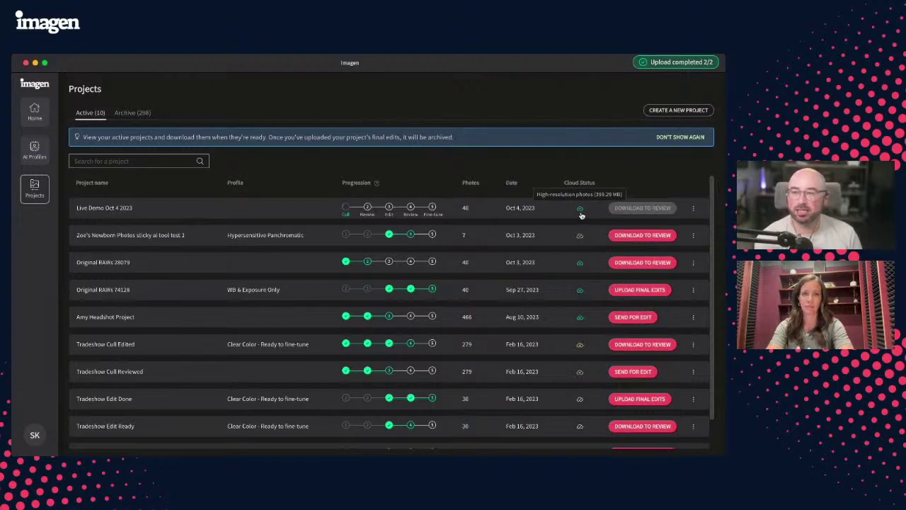
mouse_move(579, 241)
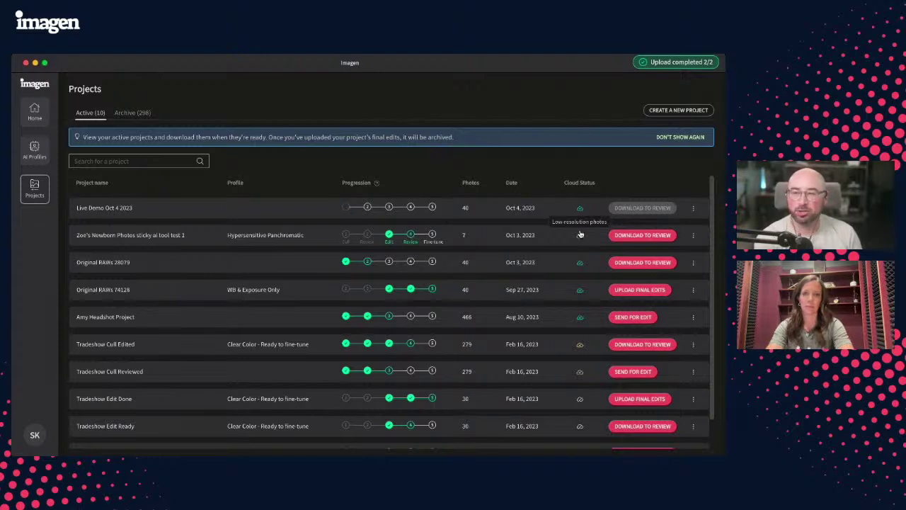
Step: Delete the high-resolution cloud photos of the Live Demo Oct 4 2023 project
left_click(582, 209)
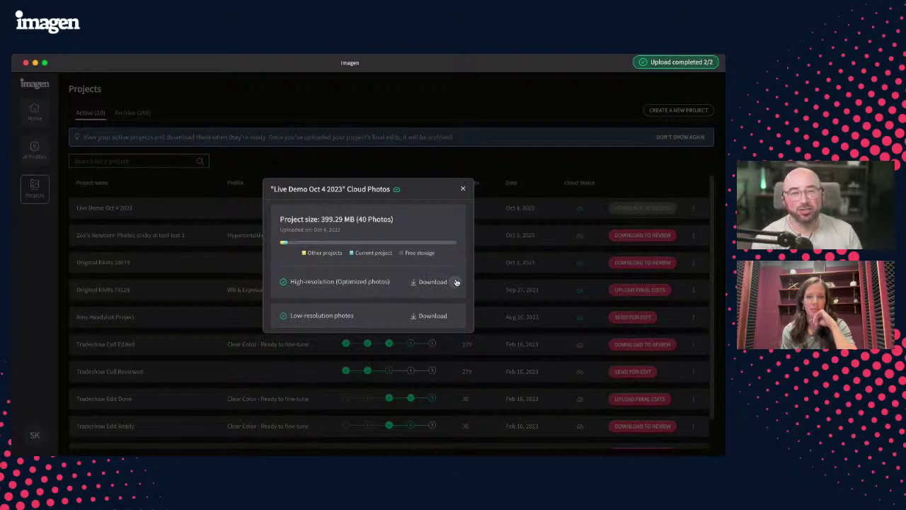
left_click(456, 282)
left_click(467, 300)
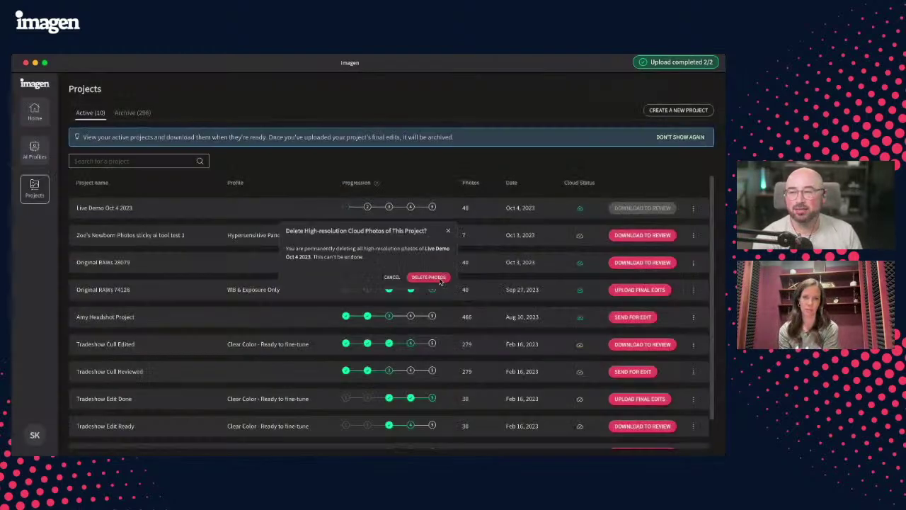
left_click(437, 277)
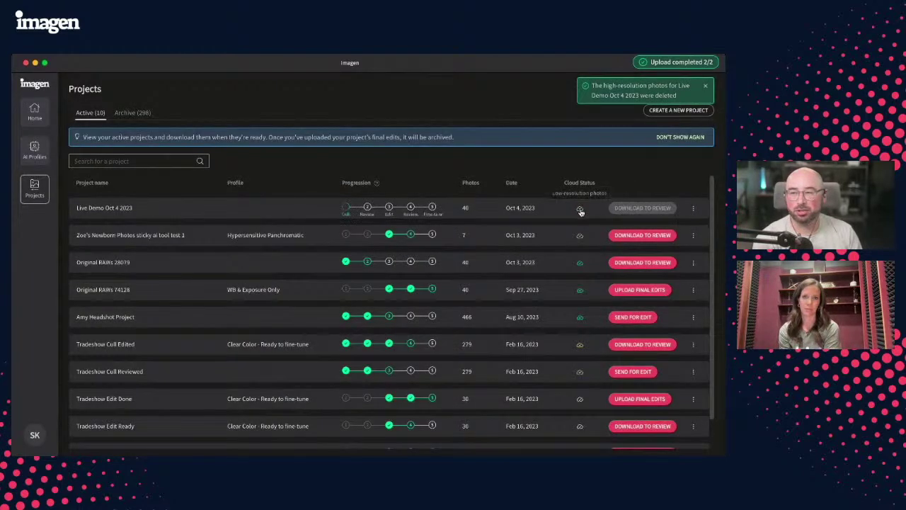
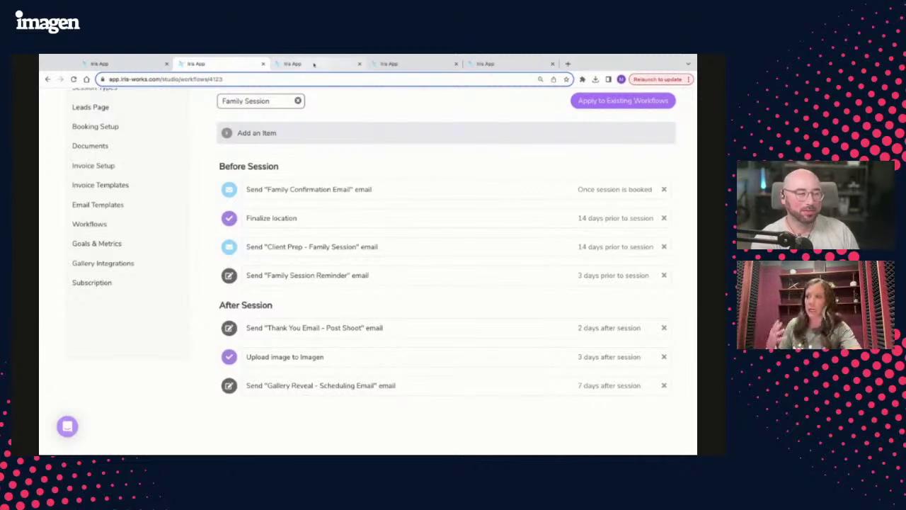
Step: Open the Fall Family Sessions booking page, proceed past its welcome message, and look over the October 2023 availability
left_click(305, 64)
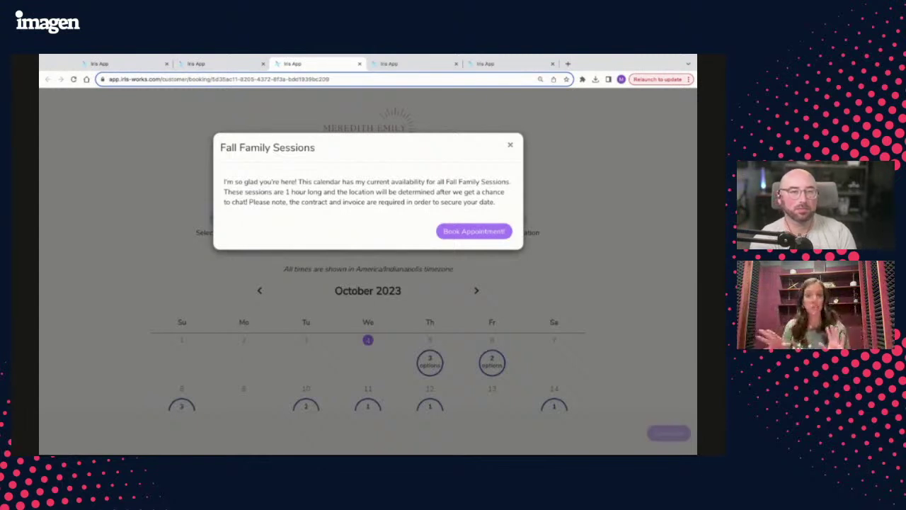
left_click(500, 231)
scroll(559, 277, "down", 1)
scroll(558, 276, "down", 3)
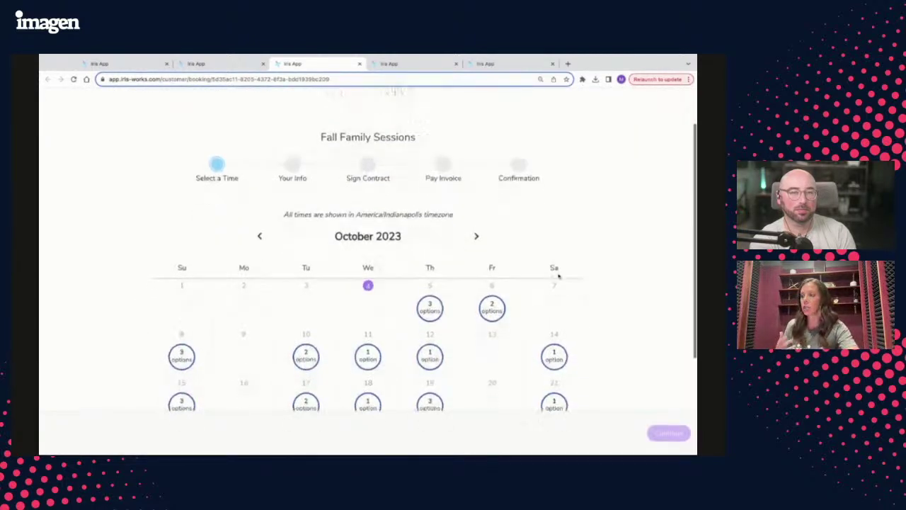
scroll(524, 283, "up", 1)
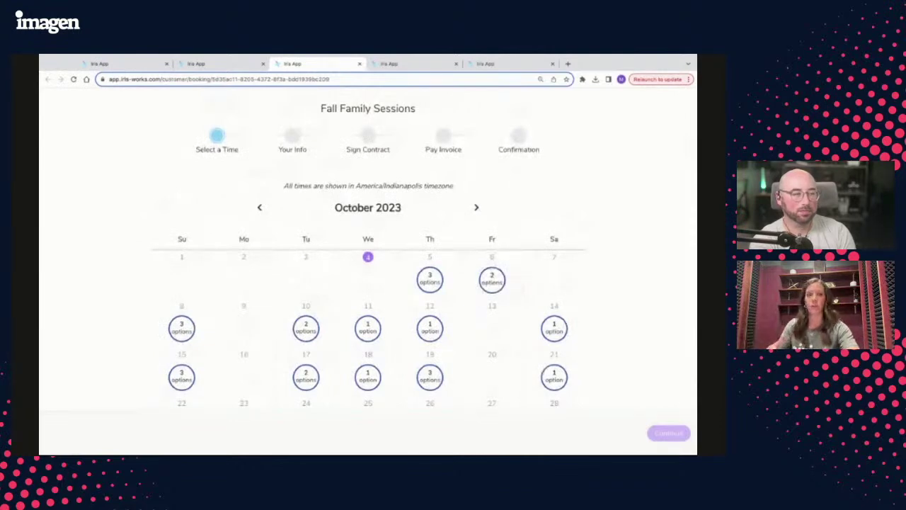
scroll(368, 283, "up", 2)
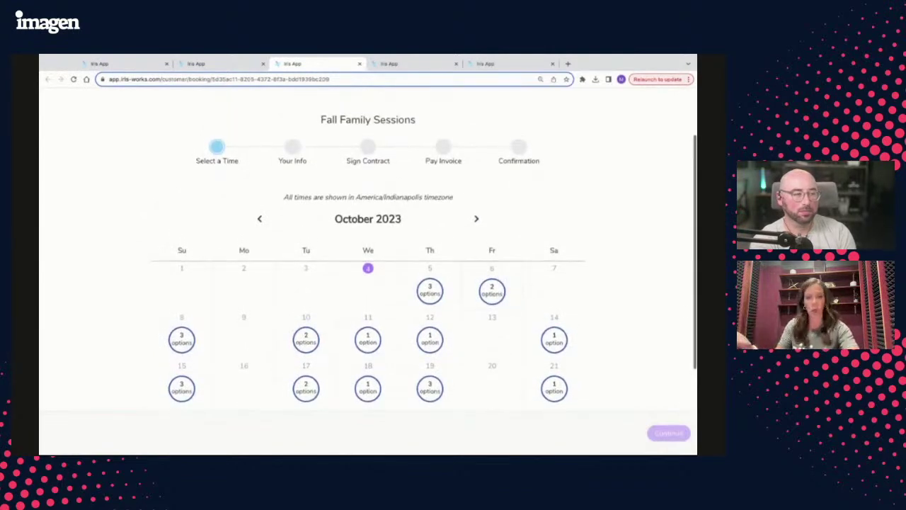
scroll(302, 172, "up", 1)
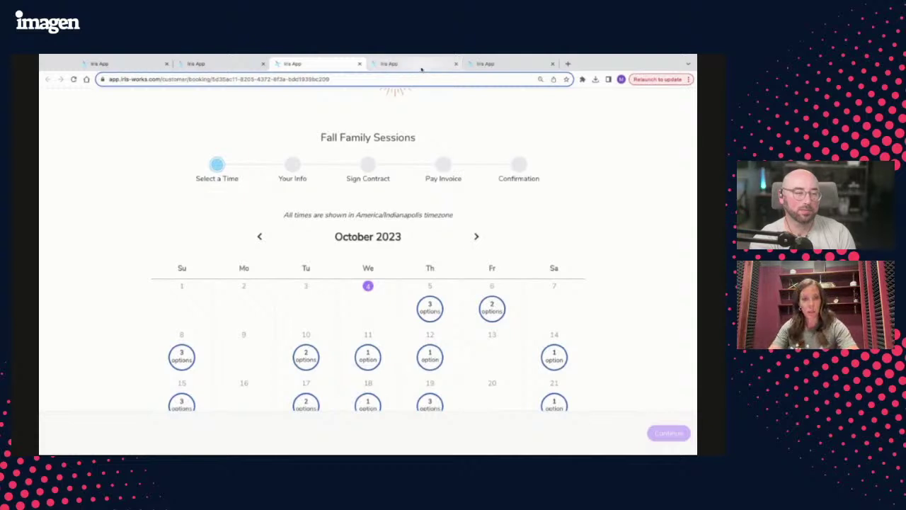
Step: Open the October 20 Fall Family Session in the studio calendar and examine its sent and scheduled emails
left_click(396, 64)
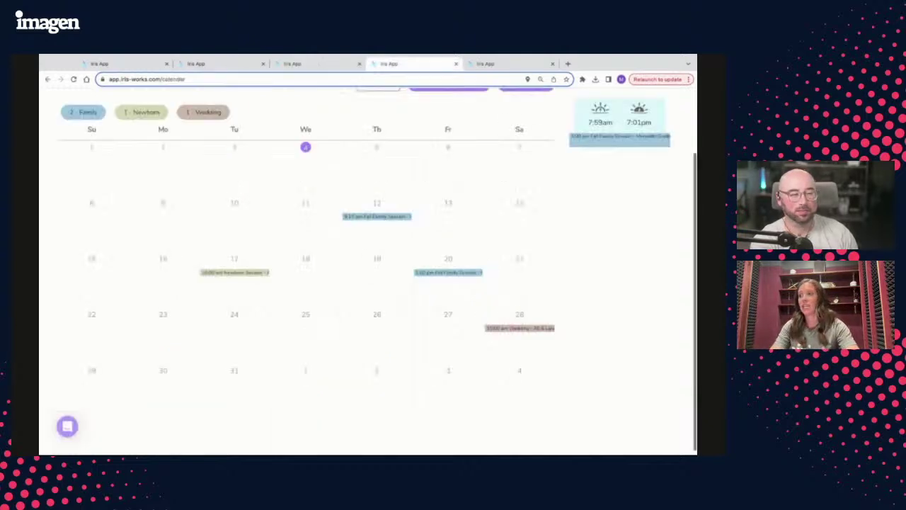
scroll(435, 203, "up", 1)
scroll(436, 203, "up", 1)
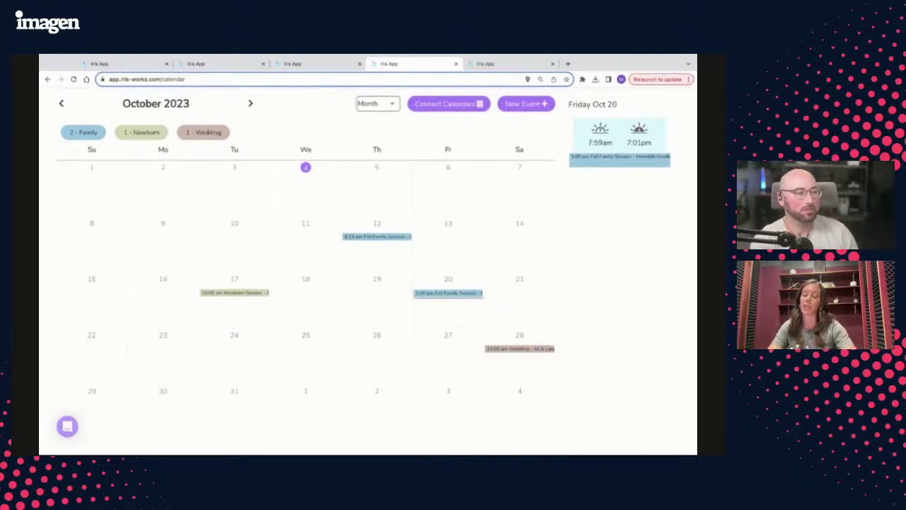
left_click(448, 293)
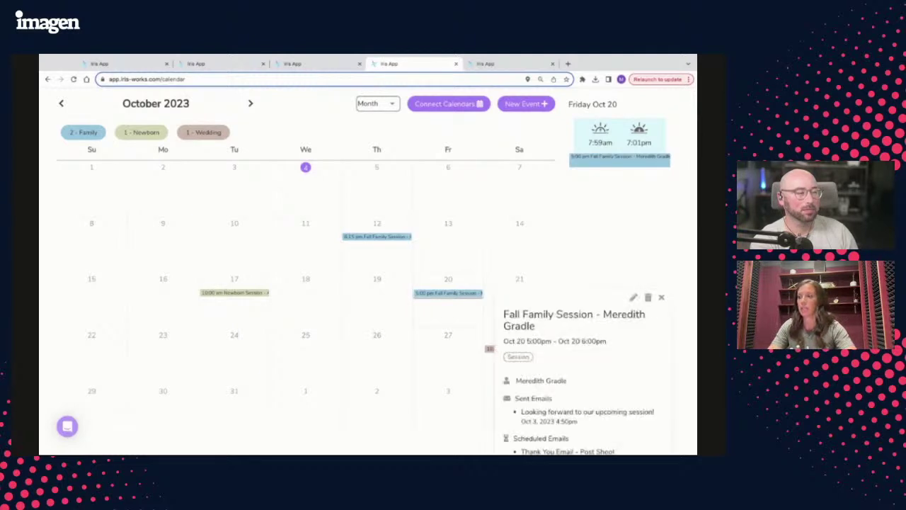
scroll(581, 382, "down", 1)
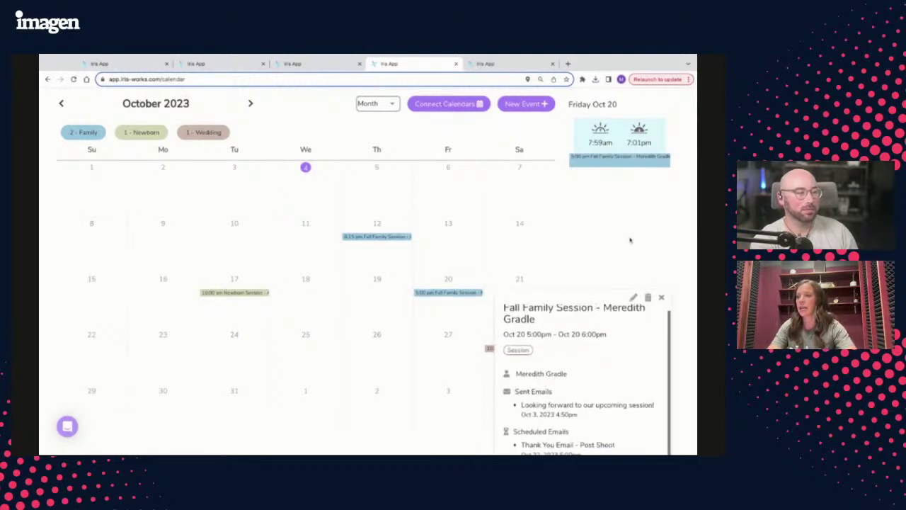
scroll(632, 239, "down", 2)
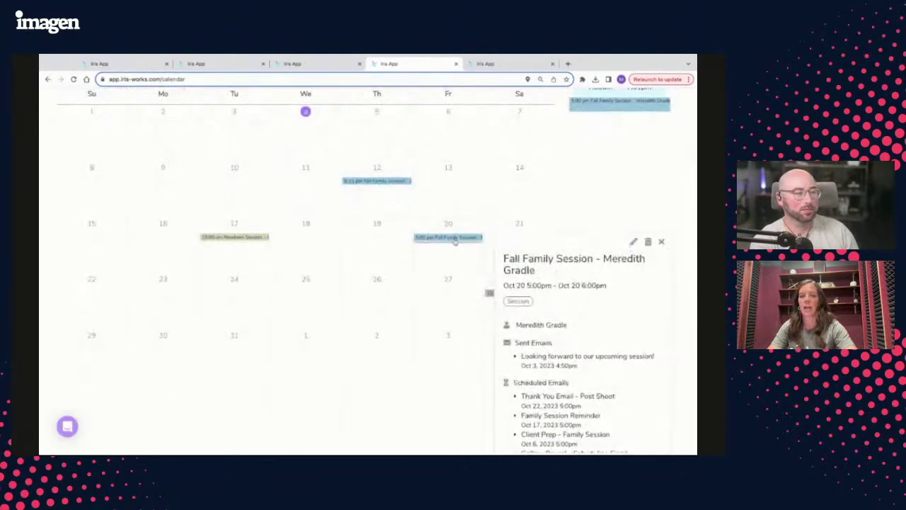
scroll(625, 280, "down", 1)
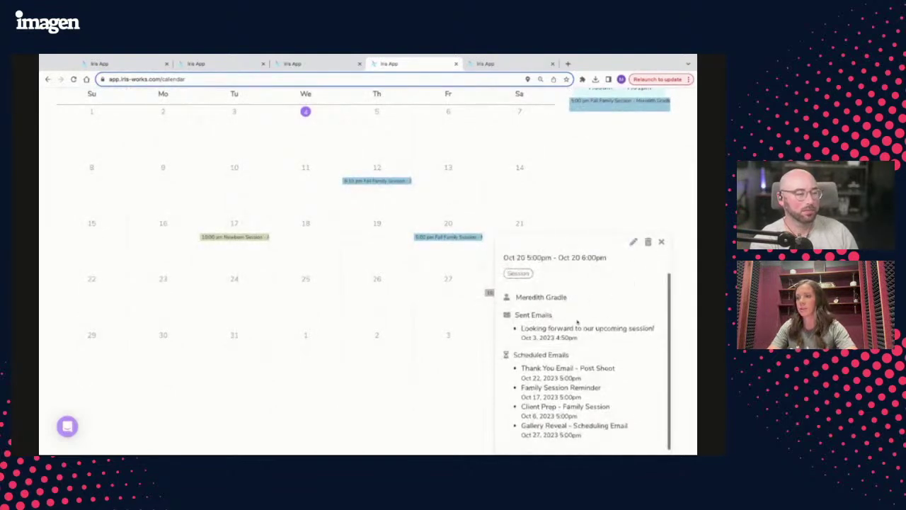
scroll(543, 283, "up", 2)
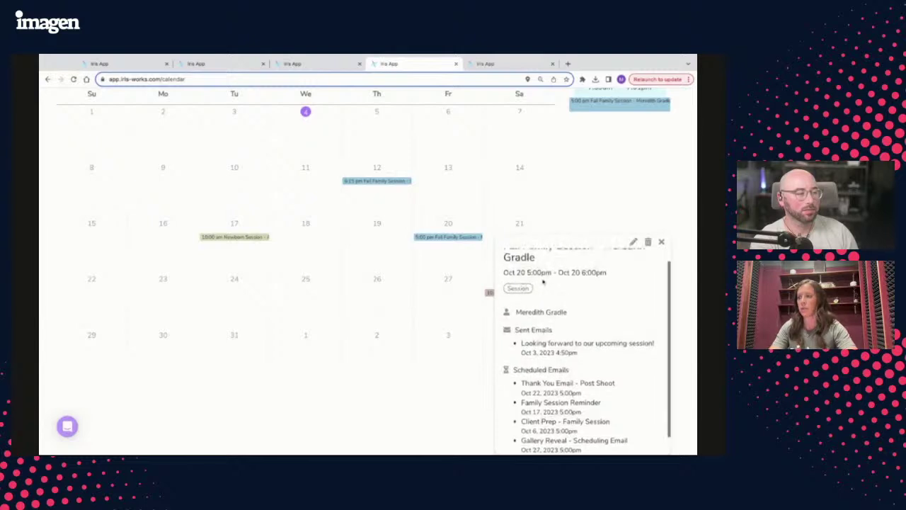
scroll(543, 282, "down", 1)
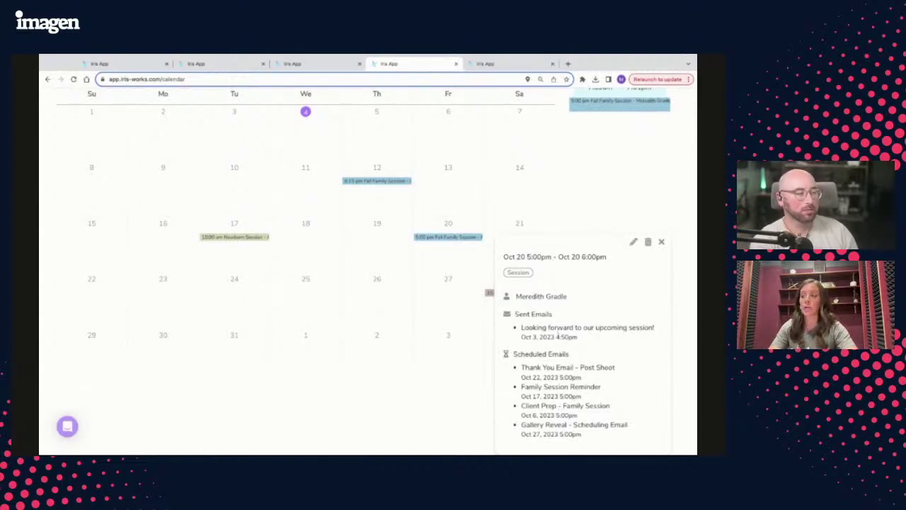
scroll(574, 364, "down", 1)
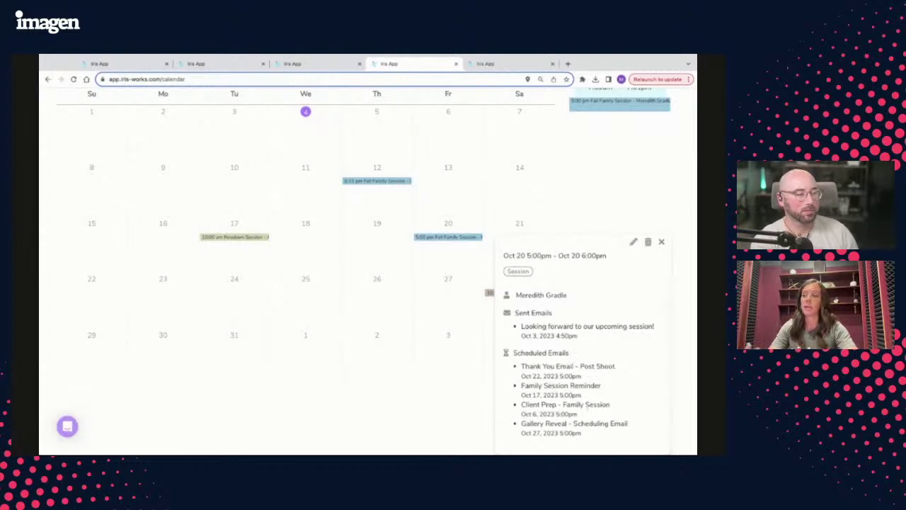
scroll(607, 398, "up", 2)
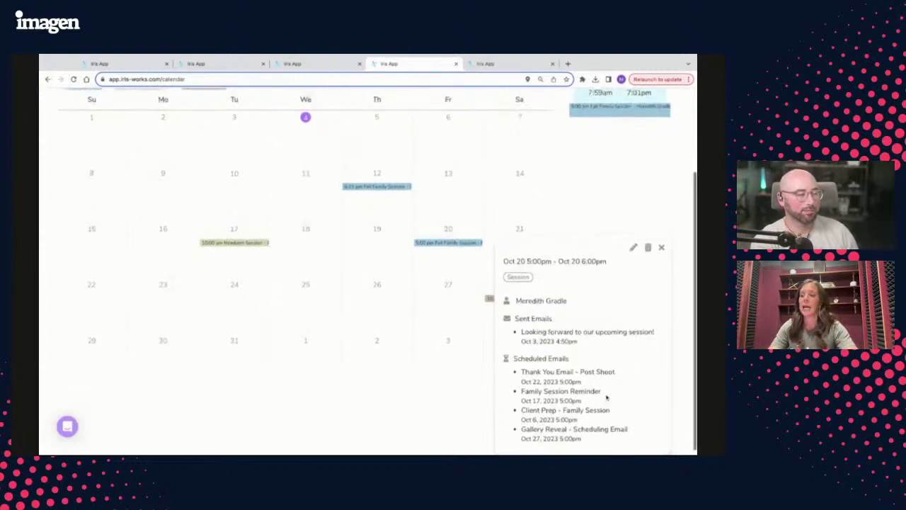